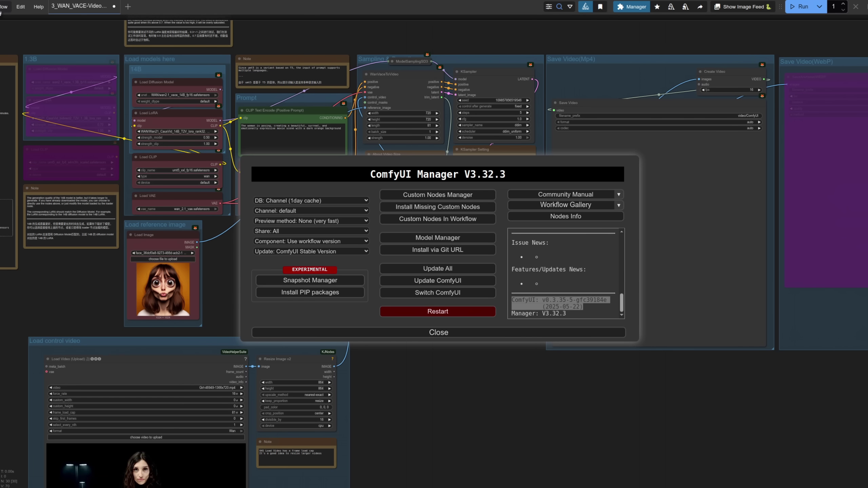
Open Workflow > Browse Templates and show the Video category with the Wan VACE templates
left_click(4, 7)
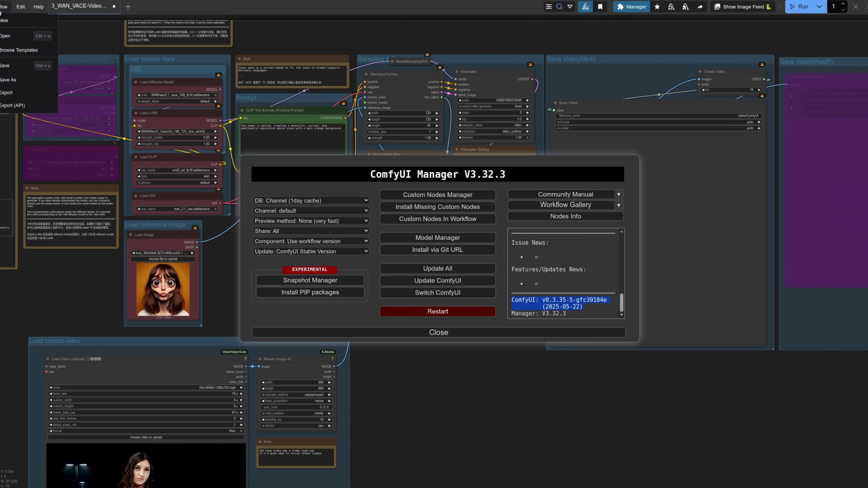
left_click(22, 51)
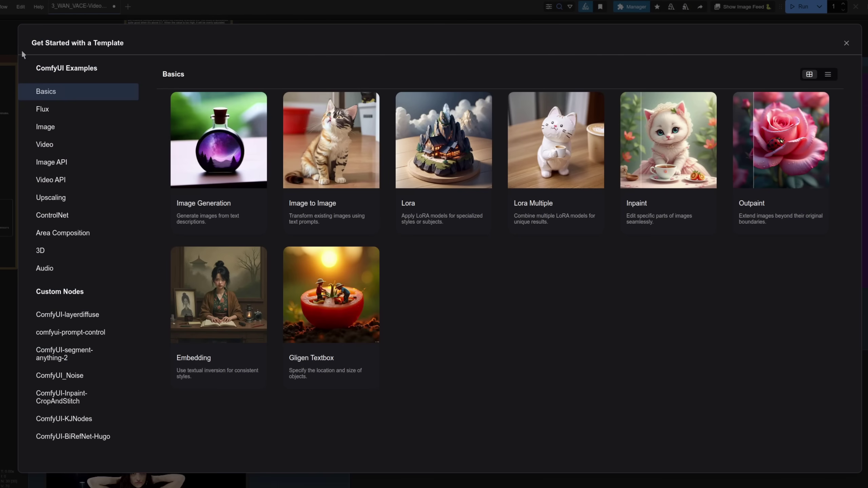
left_click(56, 148)
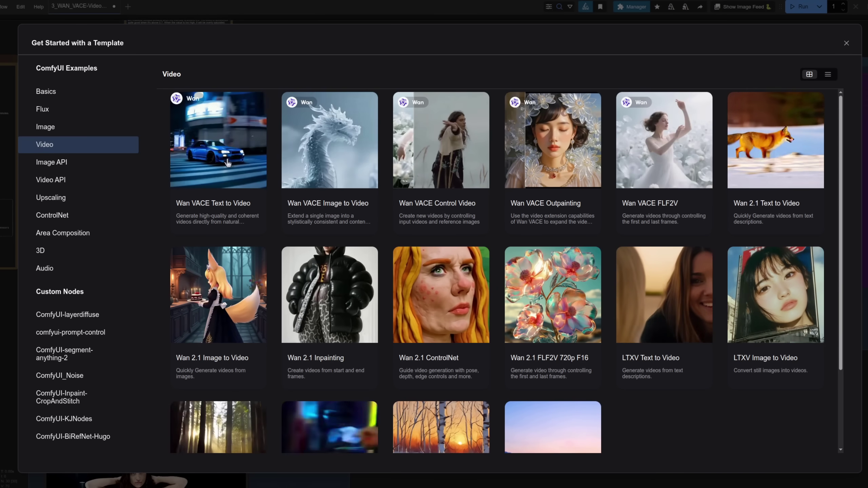
Load the Wan VACE Text to Video template, with its 14B model, LoRA, CLIP and VAE loaders
left_click(228, 164)
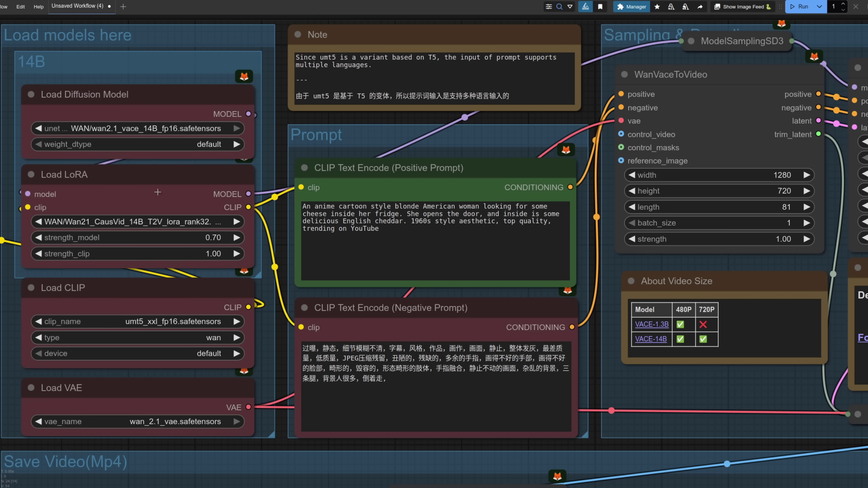
left_click(157, 192)
Pan the canvas right to the KSampler, which uses 4 steps and cfg 1.0
scroll(673, 344, "right", 10)
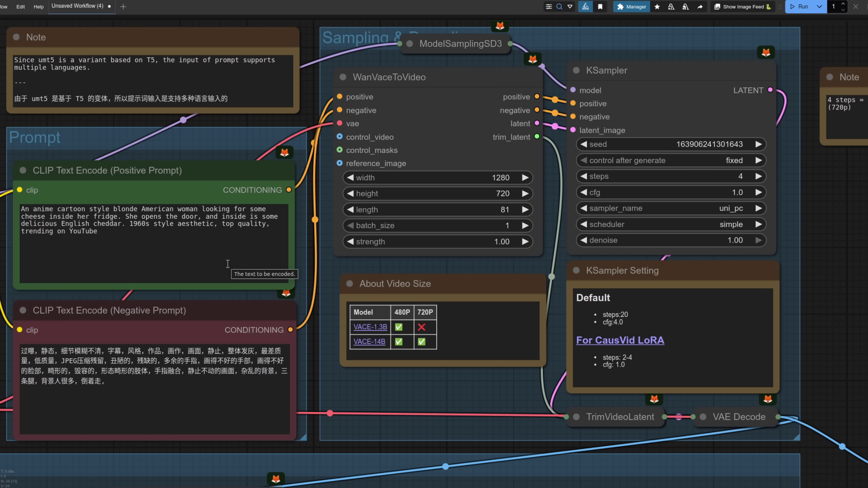
Review the WanVaceToVideo, video size and KSampler nodes, then reveal the 6-minutes-on-a-3090 timing note
left_click(447, 124)
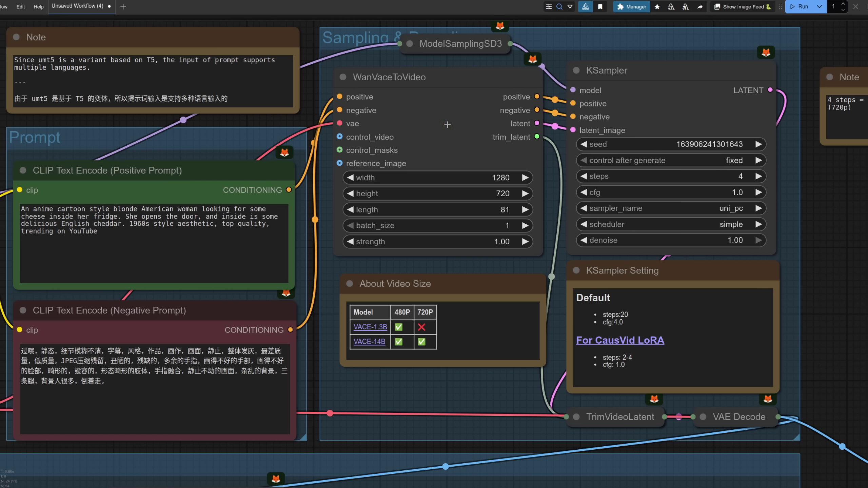
left_click(474, 332)
left_click(723, 298)
left_click_drag(859, 167, 654, 174)
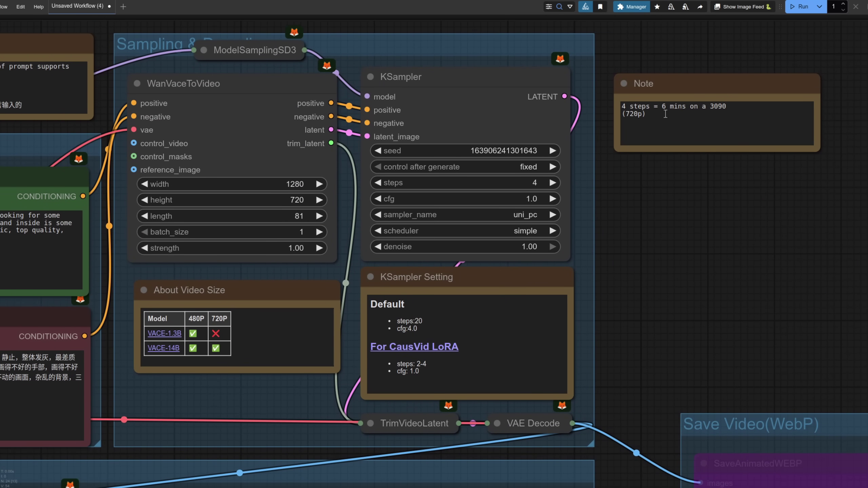
left_click(434, 321)
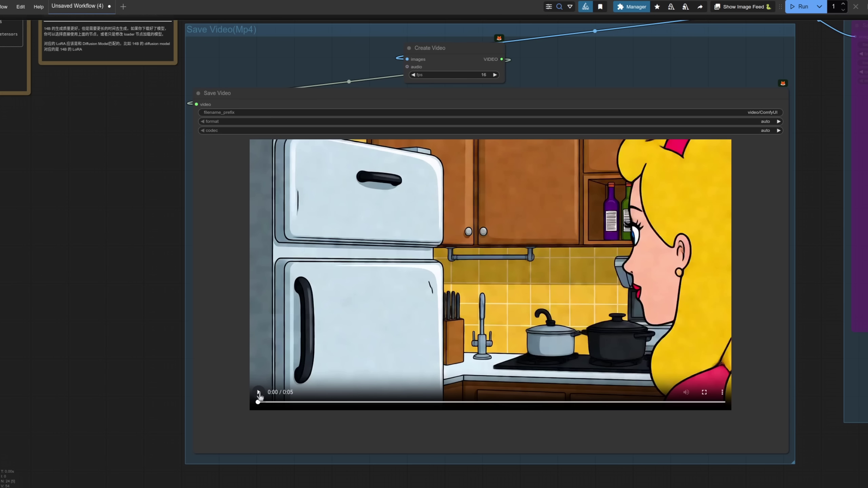
Play the fridge-and-cheese video and enlarge the Save Video node's preview
left_click(259, 393)
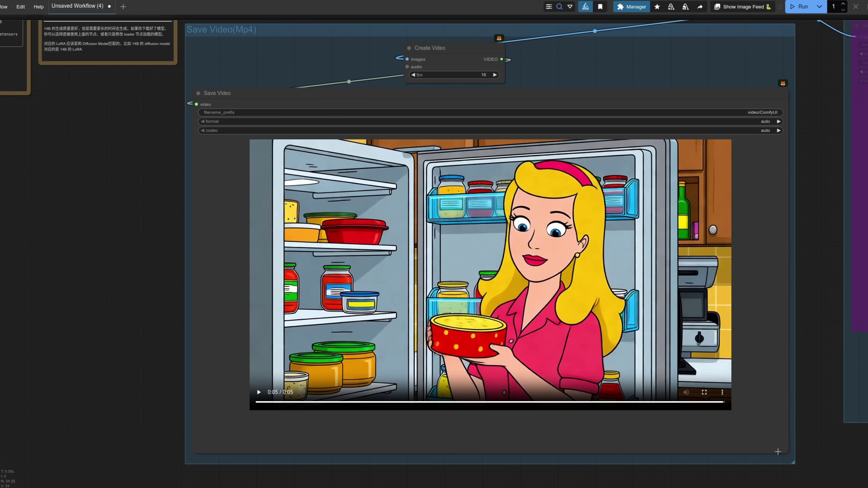
left_click_drag(785, 450, 707, 371)
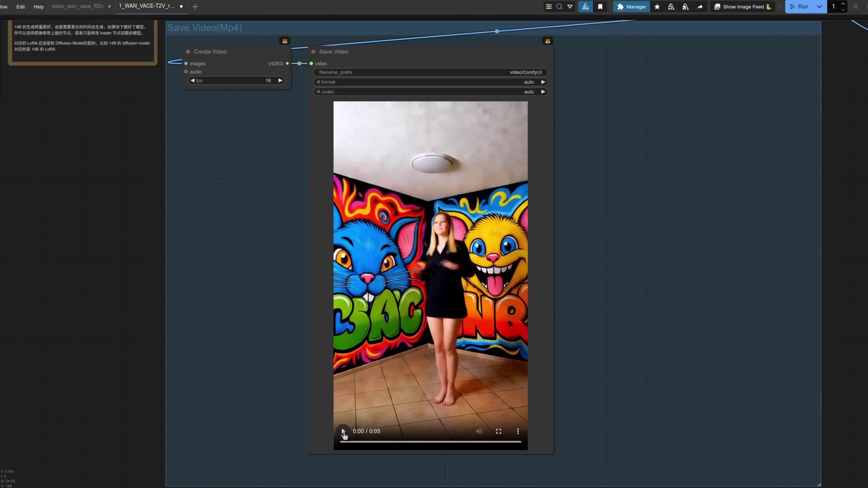
Play the graffiti-room dancer clip, then pan back to the KSampler at 6 steps with ddim
left_click(343, 432)
scroll(568, 135, "up", 5)
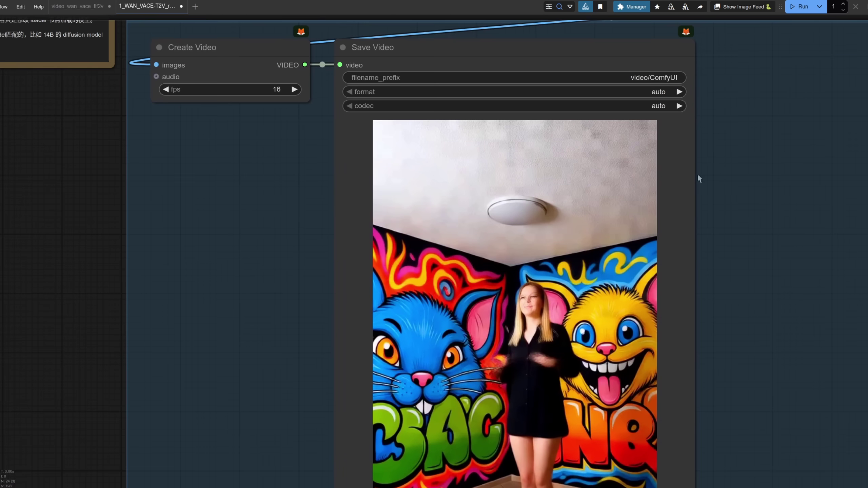
scroll(693, 175, "up", 5)
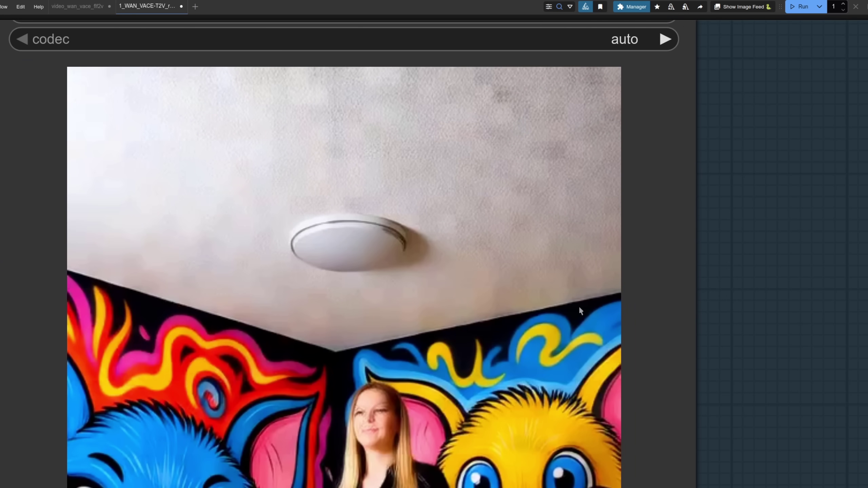
scroll(784, 338, "down", 5)
scroll(784, 231, "down", 2)
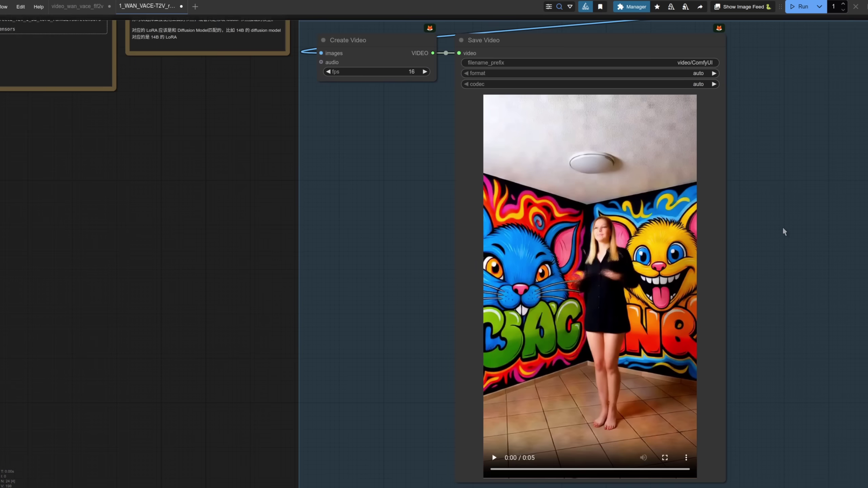
left_click_drag(782, 227, 628, 229)
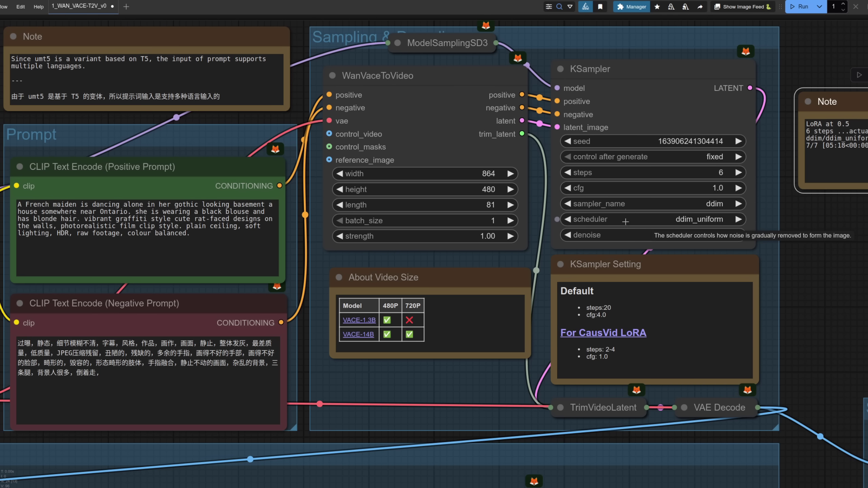
Scroll to the Note with the LoRA and timing details and place the caret on its timing line
scroll(781, 360, "left", 10)
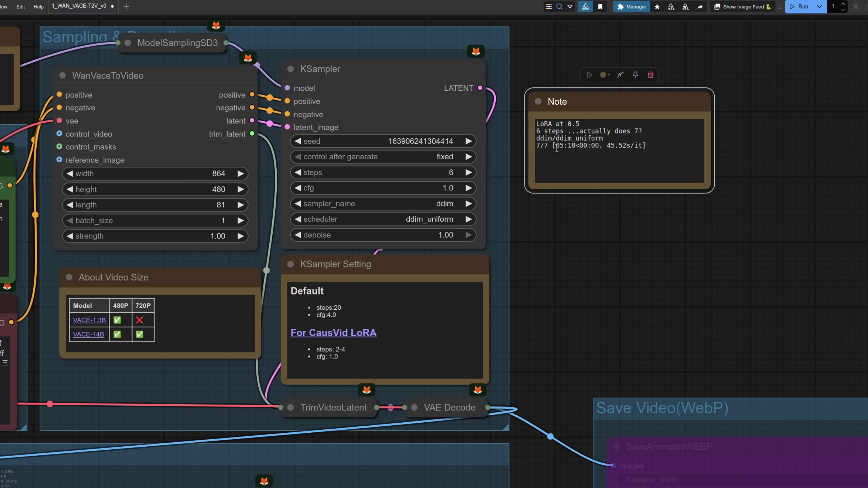
left_click(552, 146)
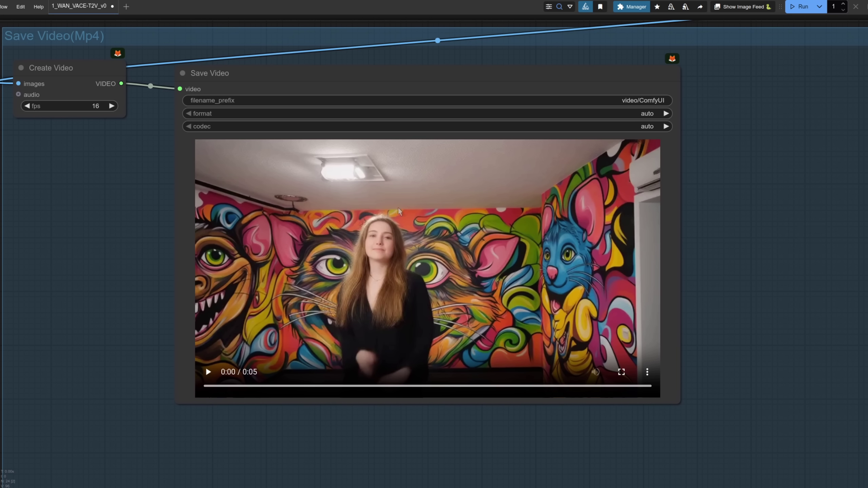
Play both the landscape and vertical graffiti-room dancer videos
left_click(209, 373)
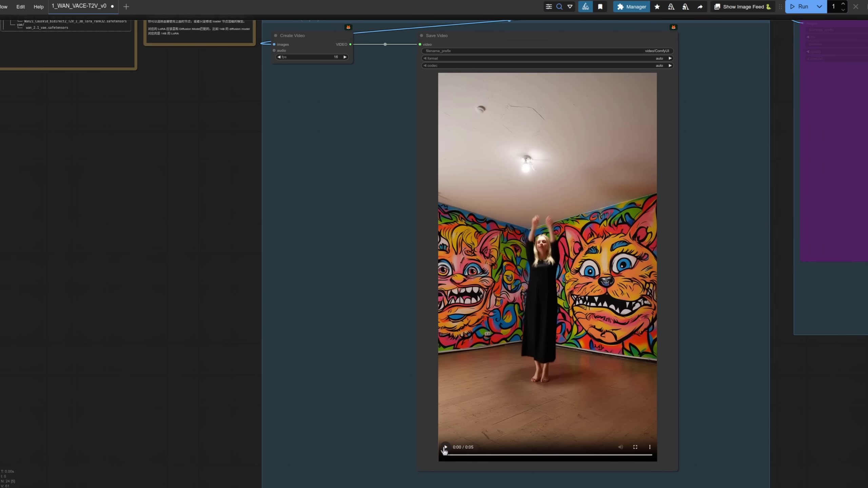
left_click(445, 447)
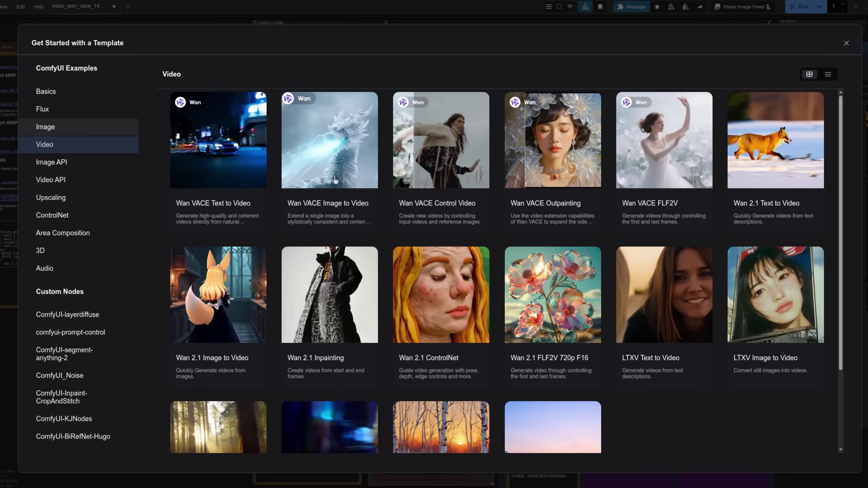
Dismiss the template gallery and review the reference-image note of the fish workflow
left_click(335, 179)
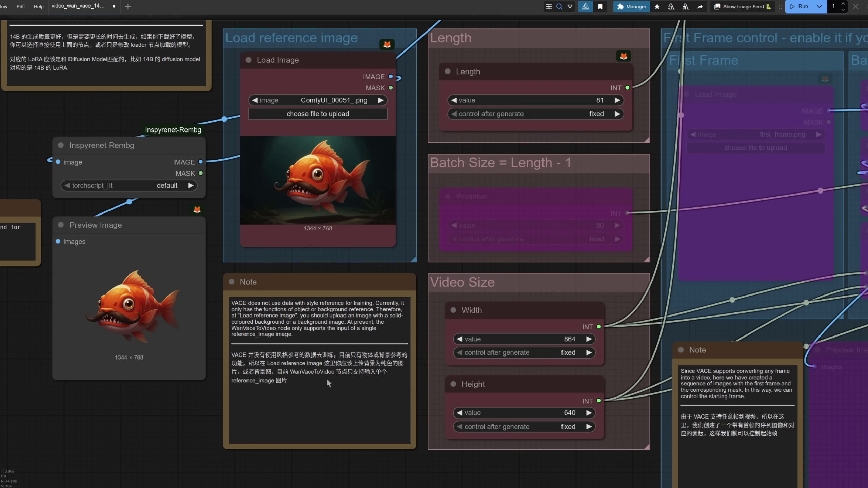
left_click(347, 394)
scroll(348, 392, "up", 3)
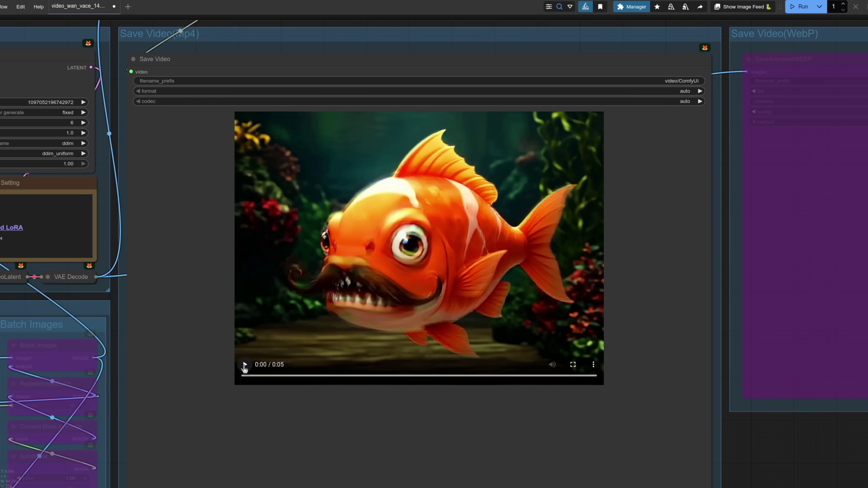
Play the generated moustached orange fish video in the Save Video node
left_click(244, 365)
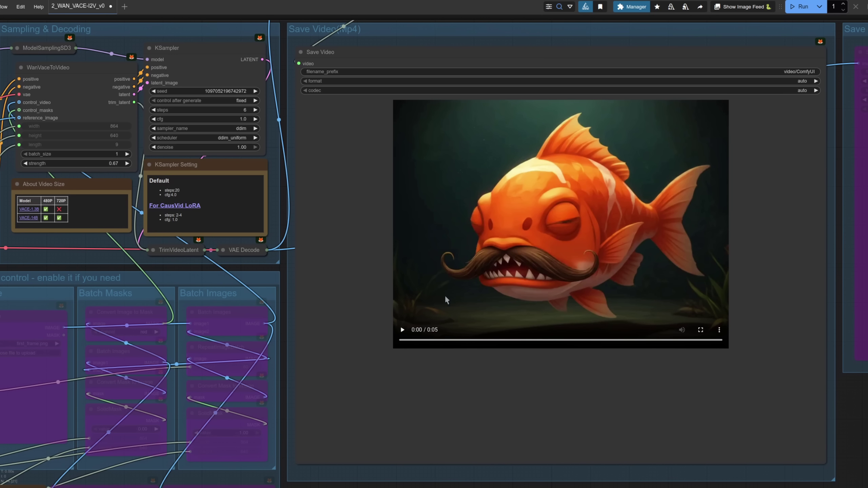
Play the fish videos generated at strength 0.67 and 1.00 to compare them
left_click(403, 330)
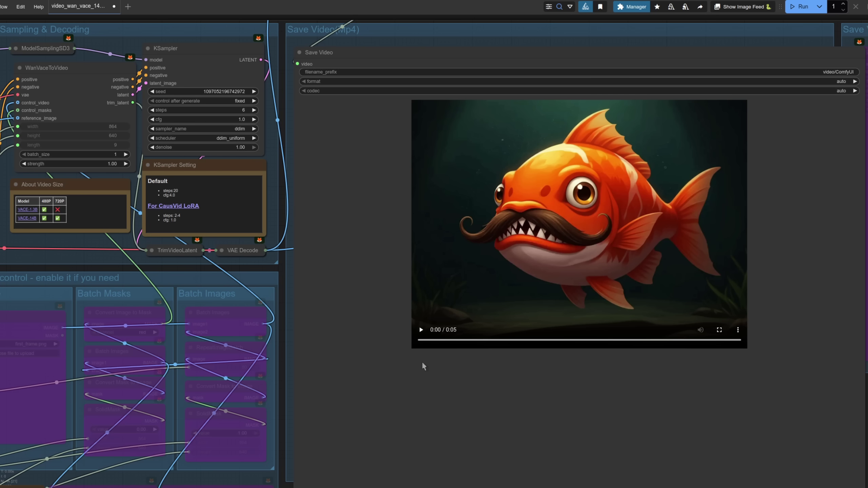
left_click(421, 330)
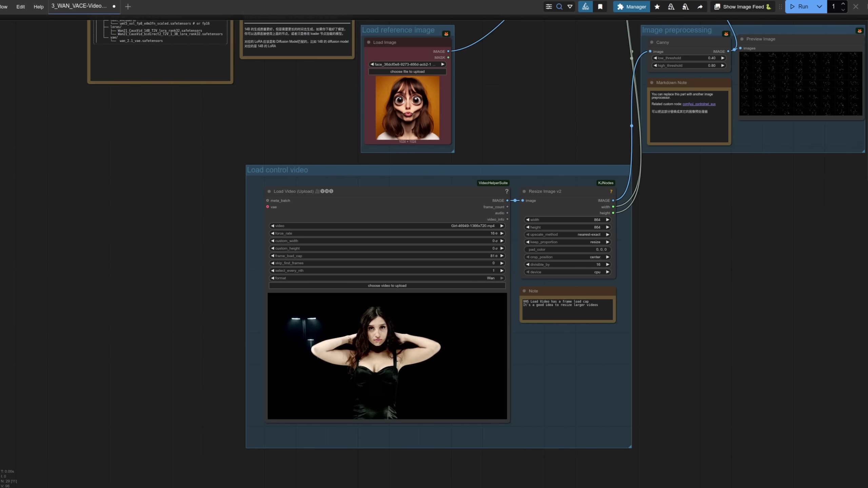
Zoom into the Load control video group with the face reference and dancing-woman clip
scroll(657, 397, "up", 4)
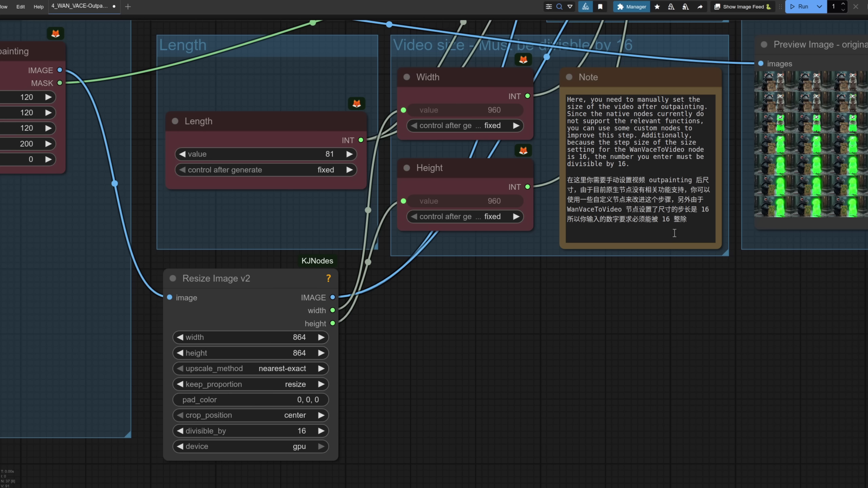
Play the outpainted rat video in the Save Video preview
left_click(674, 233)
left_click(272, 301)
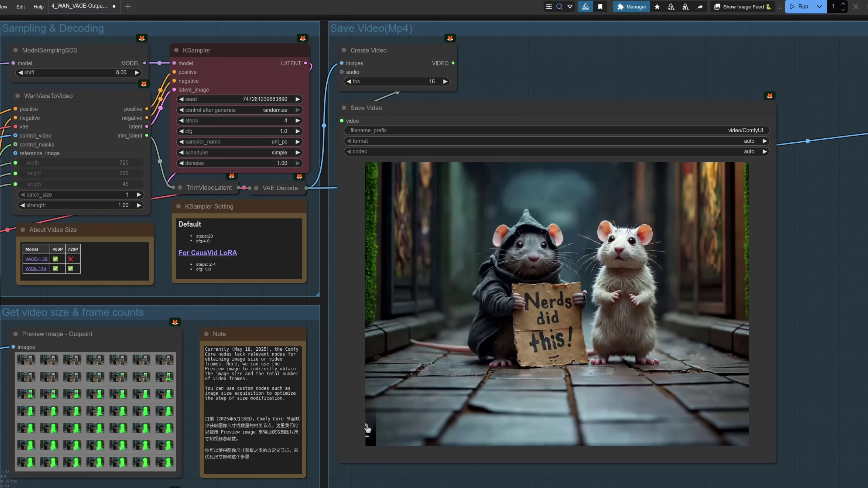
mouse_move(376, 428)
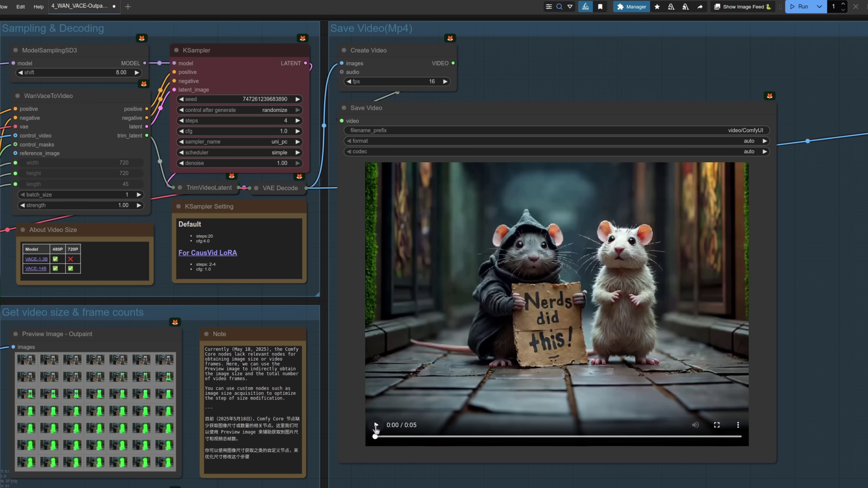
left_click(376, 425)
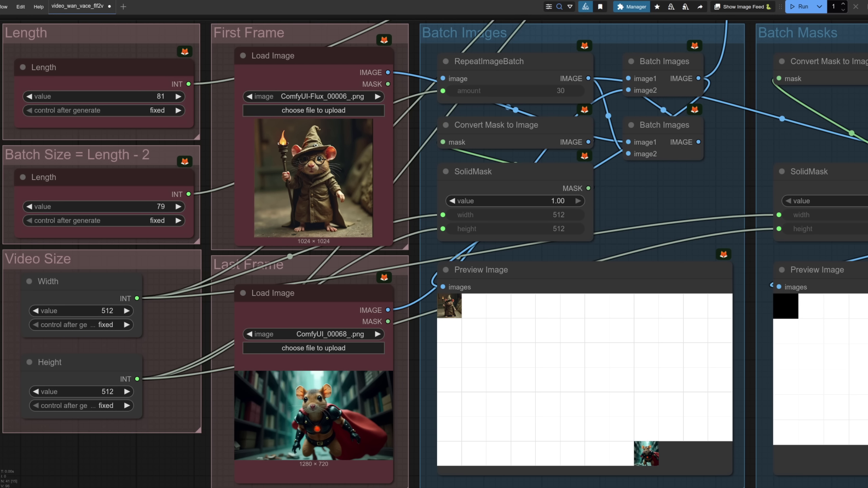
Pan from the mage and caped rodent images over to the Prompt and Sampling groups
left_click_drag(703, 244, 530, 221)
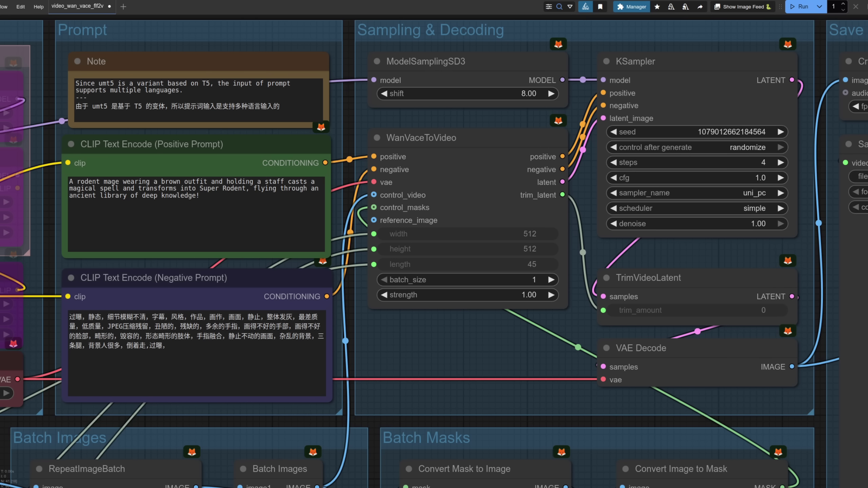
Zoom out to the Save Video node and play the first-last frame rodent video
scroll(379, 366, "down", 2)
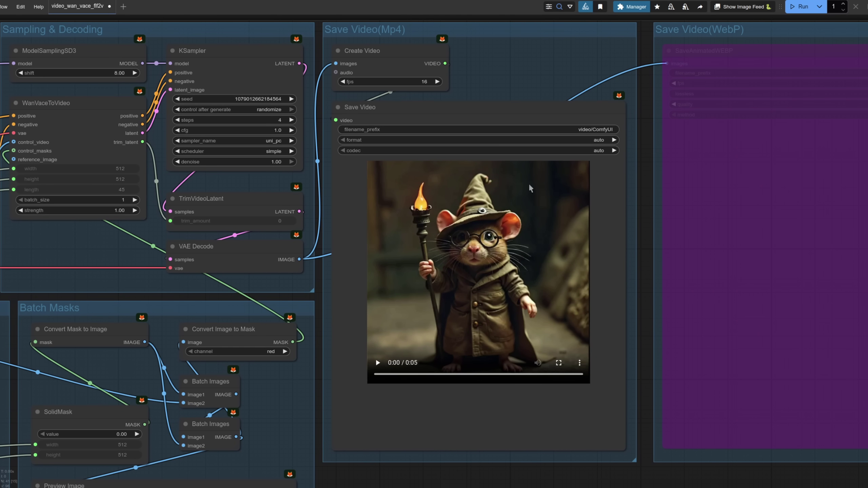
left_click(377, 362)
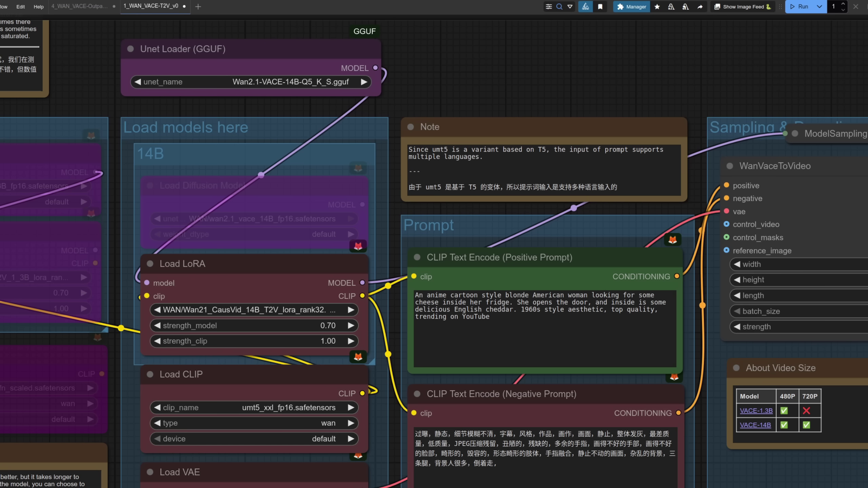
Pan the GGUF text-to-video workflow to look over its Q5_K_S loader nodes
left_click_drag(440, 71, 472, 131)
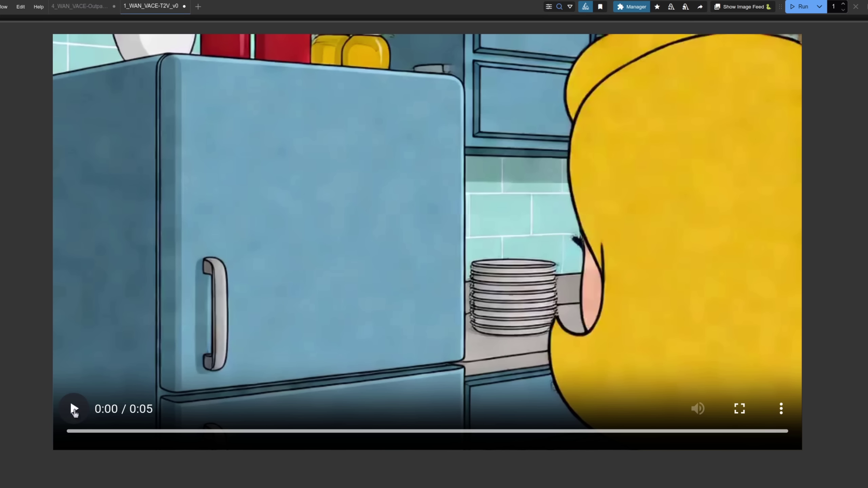
Play the cartoon woman finding cheese in her fridge in the enlarged preview
left_click(75, 412)
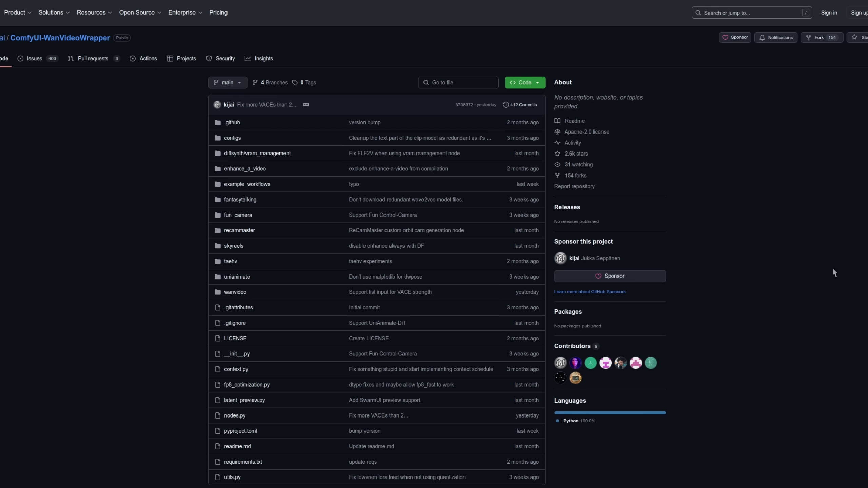
Scroll the WanVideoWrapper README through its install steps and model folder lists
scroll(838, 272, "down", 12)
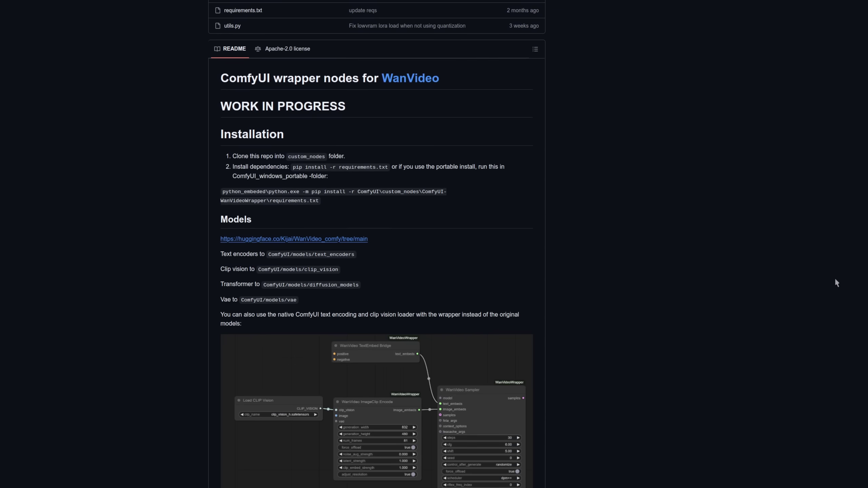
scroll(836, 283, "down", 4)
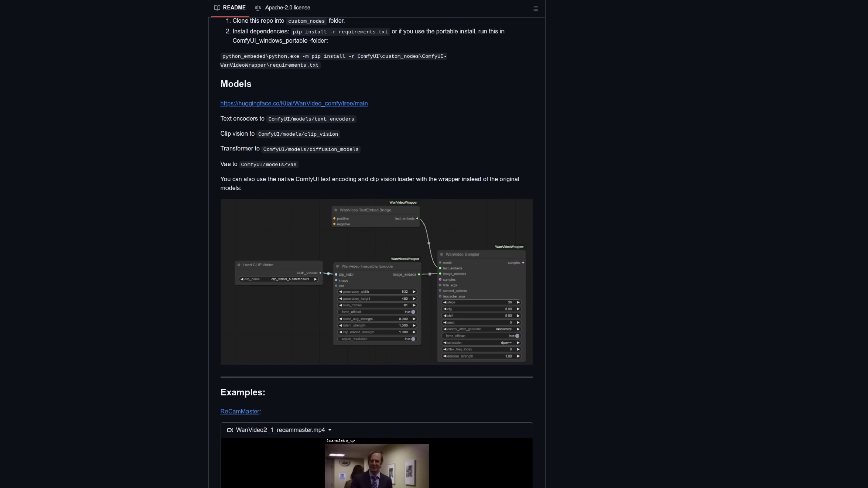